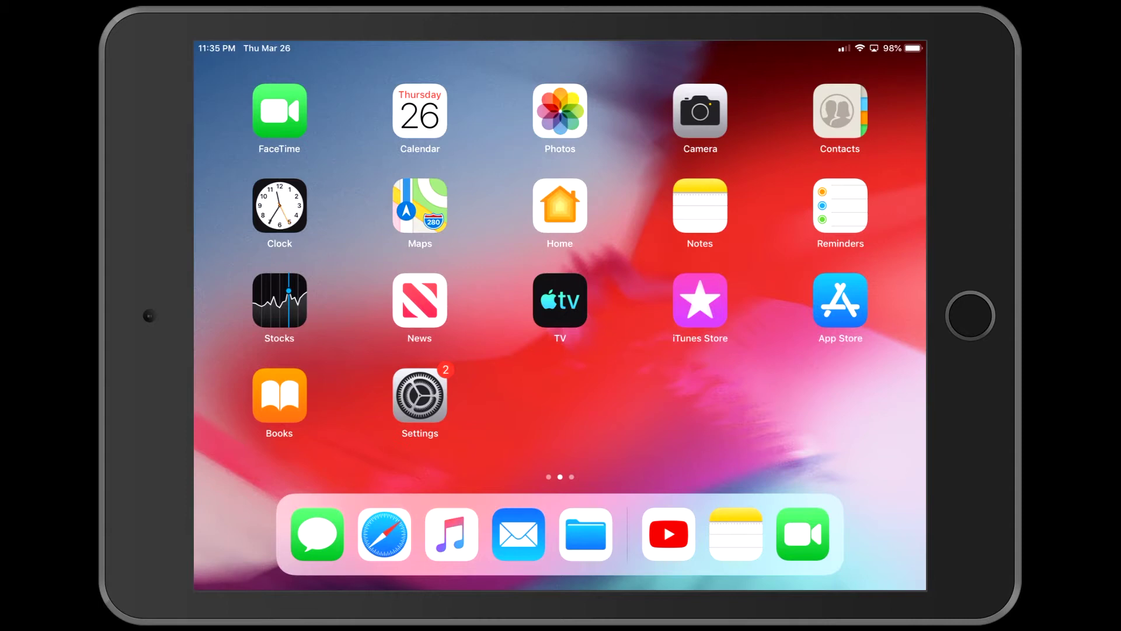
# Step: Open Notes and swipe the Top secret row to show its lock, move and delete buttons
pyautogui.click(700, 206)
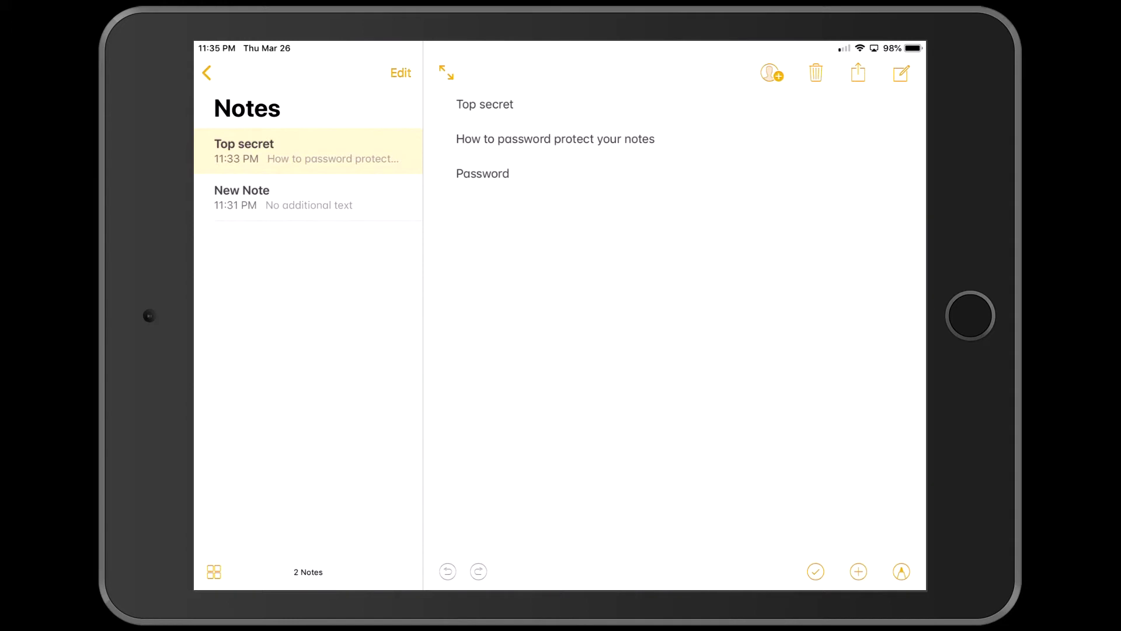
pyautogui.moveTo(367, 151); pyautogui.dragTo(229, 151)
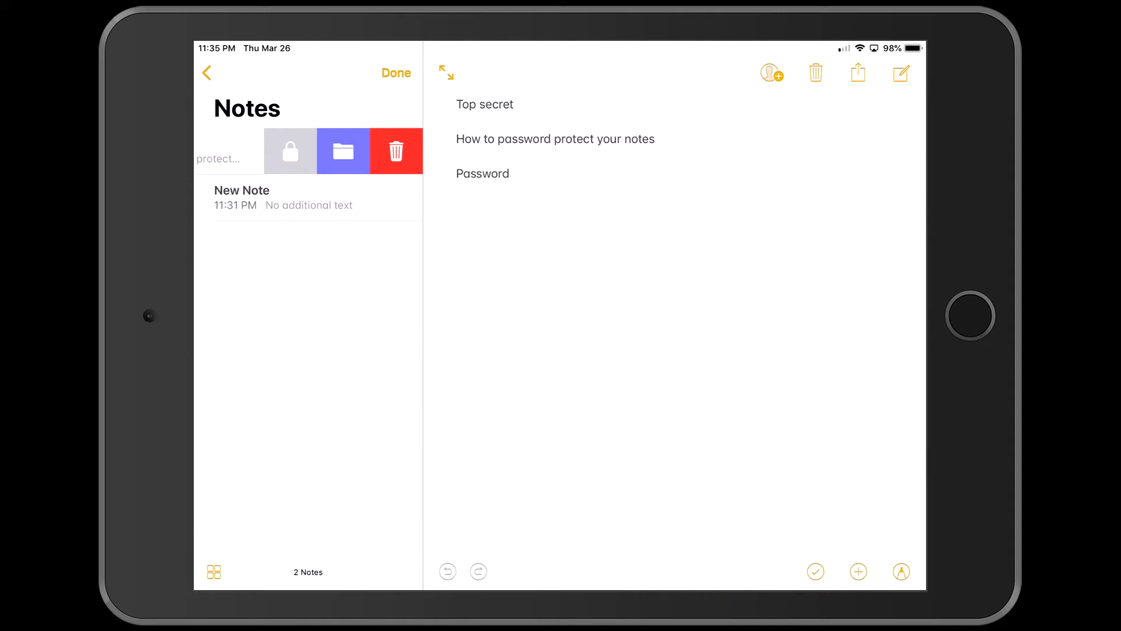
# Step: Start locking Top secret, entering the password, its verification and a hint
pyautogui.click(290, 151)
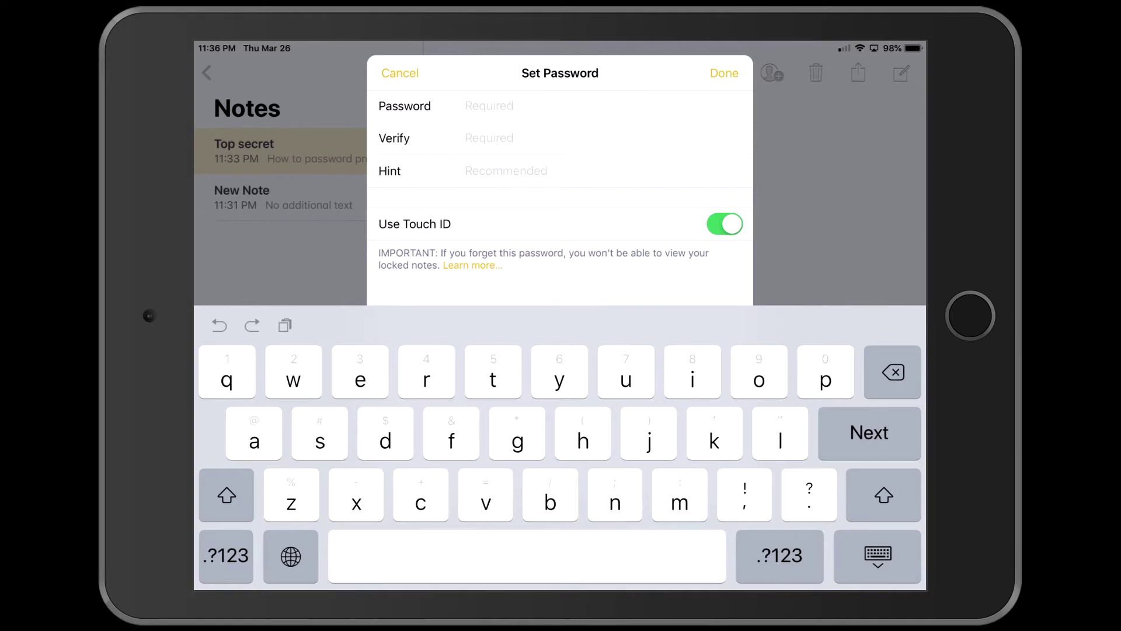
pyautogui.write('password')
pyautogui.press('Return')
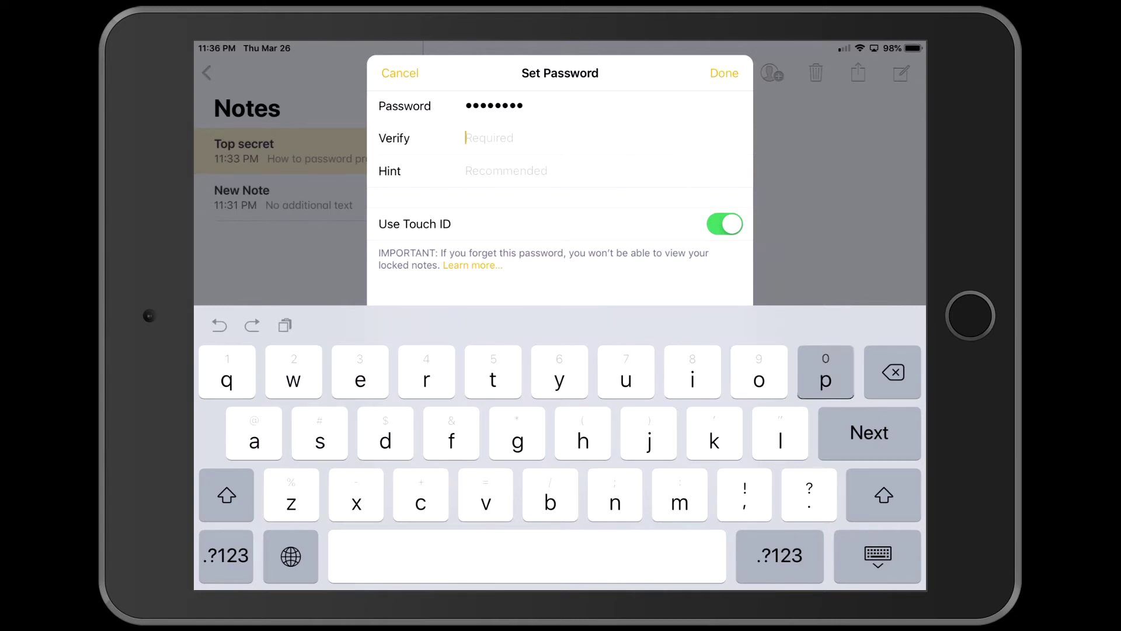
pyautogui.write('password')
pyautogui.press('Return')
pyautogui.write('pass')
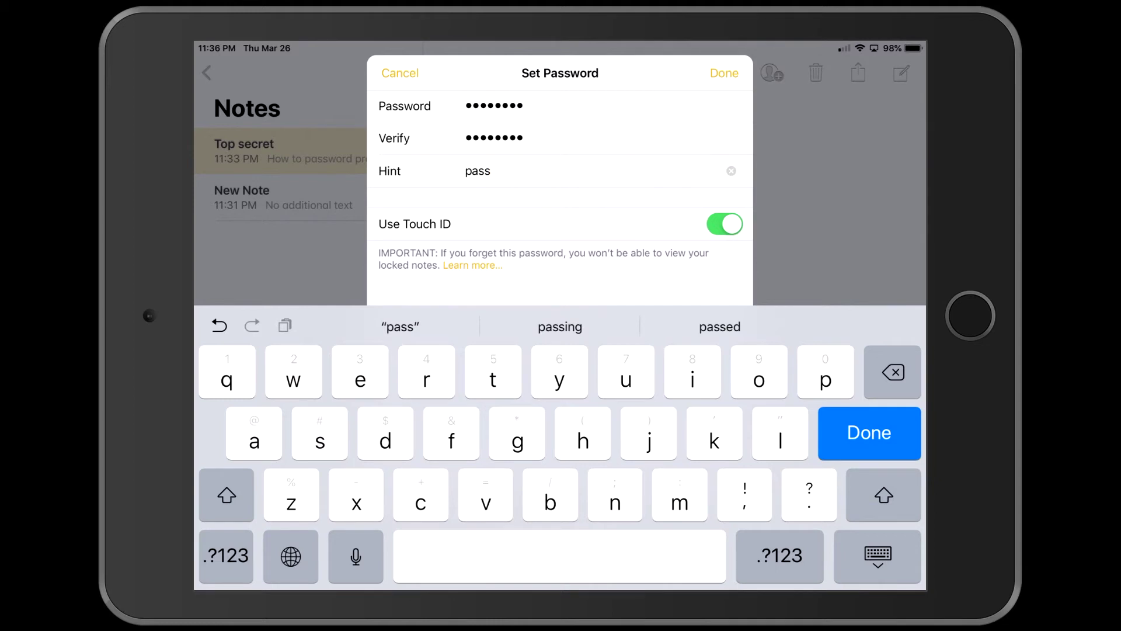
# Step: Save the Top secret password and lock the note from the toolbar lock icon
pyautogui.click(723, 73)
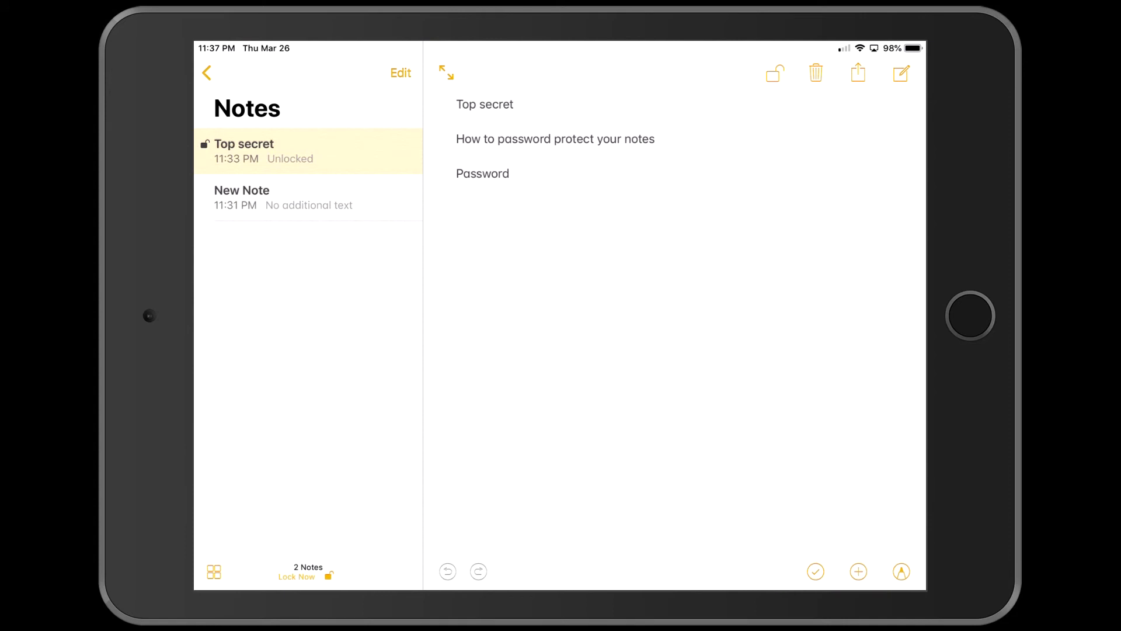
pyautogui.click(775, 74)
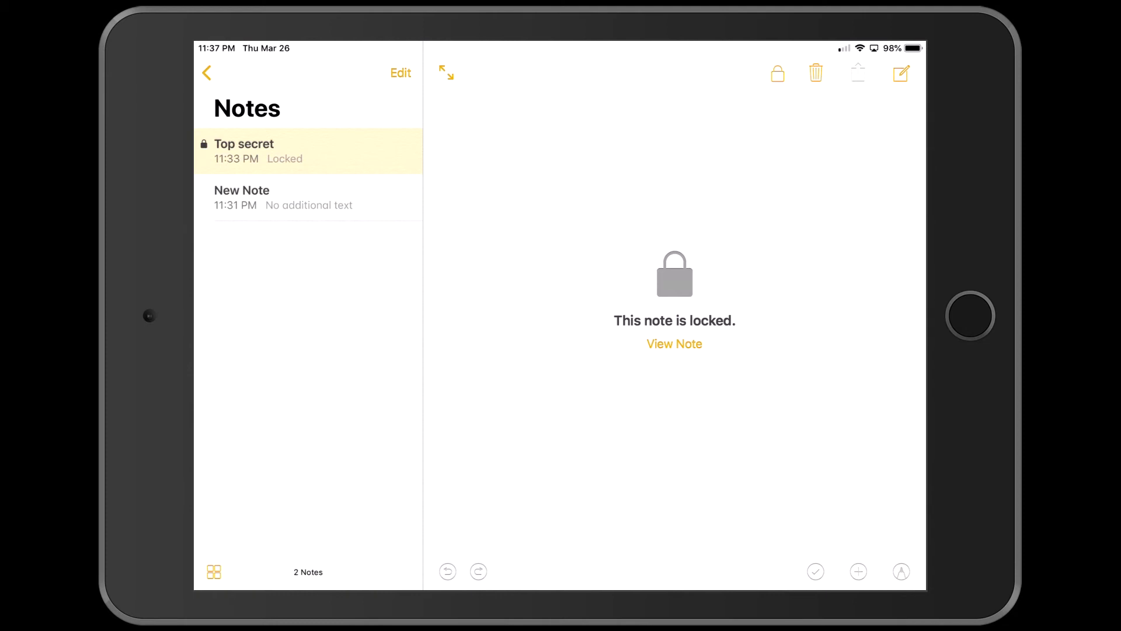
# Step: Unlock Top secret via View Note and Enter Password, fixing a mistyped character
pyautogui.click(675, 343)
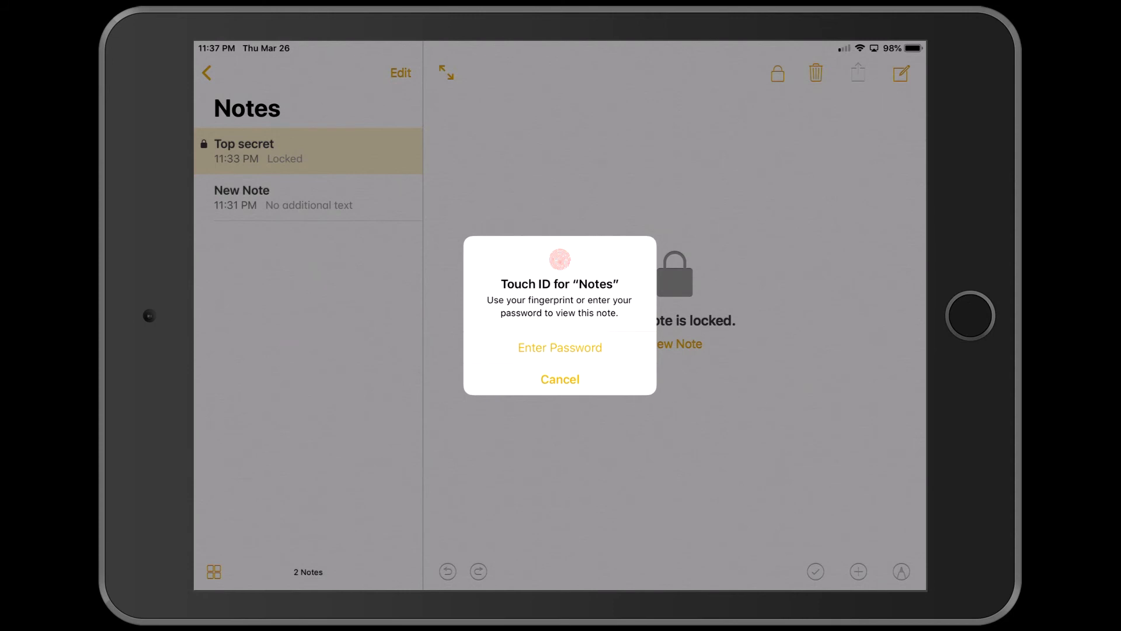
pyautogui.click(560, 347)
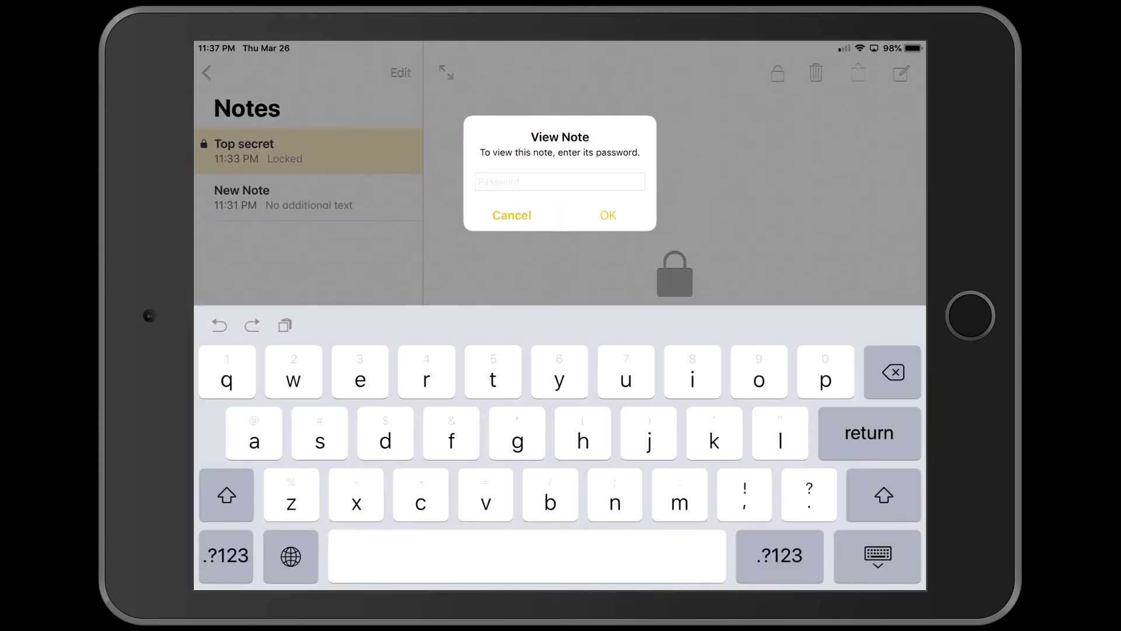
pyautogui.write('passwor')
pyautogui.press('BackSpace')
pyautogui.press('BackSpace')
pyautogui.press('BackSpace')
pyautogui.write('passwo')
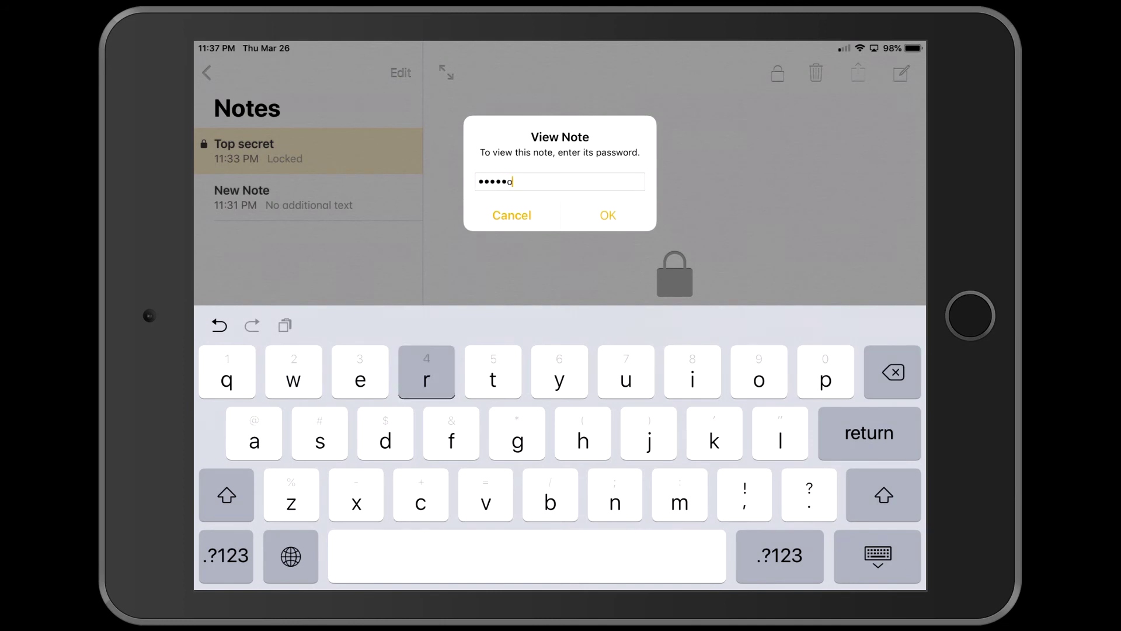
pyautogui.write('rd')
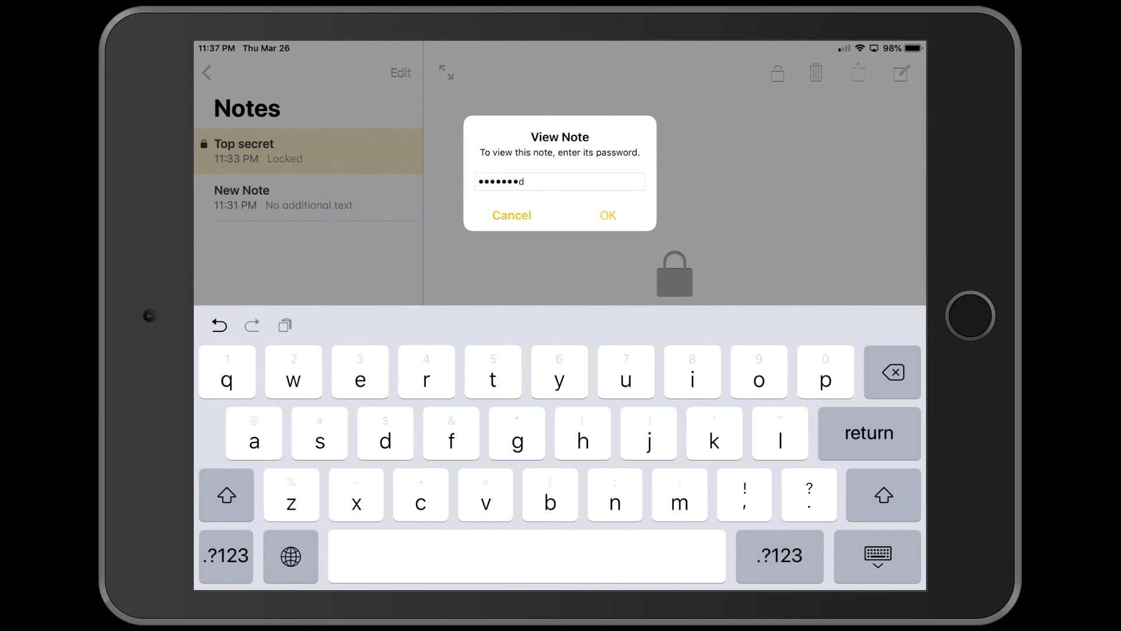
pyautogui.press('Return')
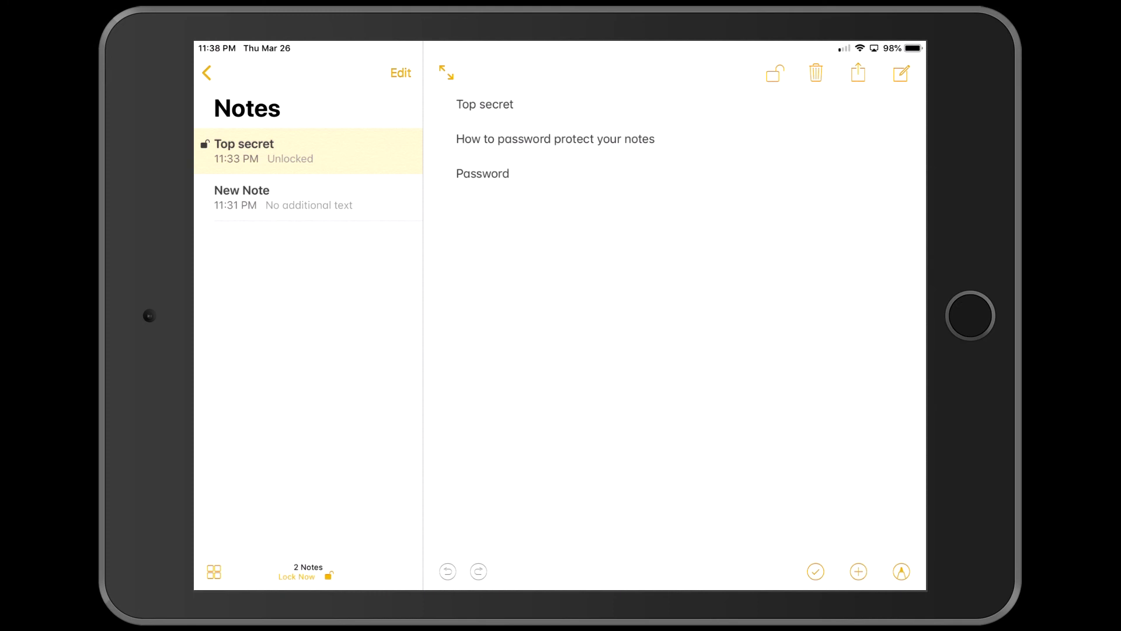
# Step: Reveal the Top secret row's actions, then swipe the row closed again
pyautogui.moveTo(385, 151); pyautogui.dragTo(246, 151)
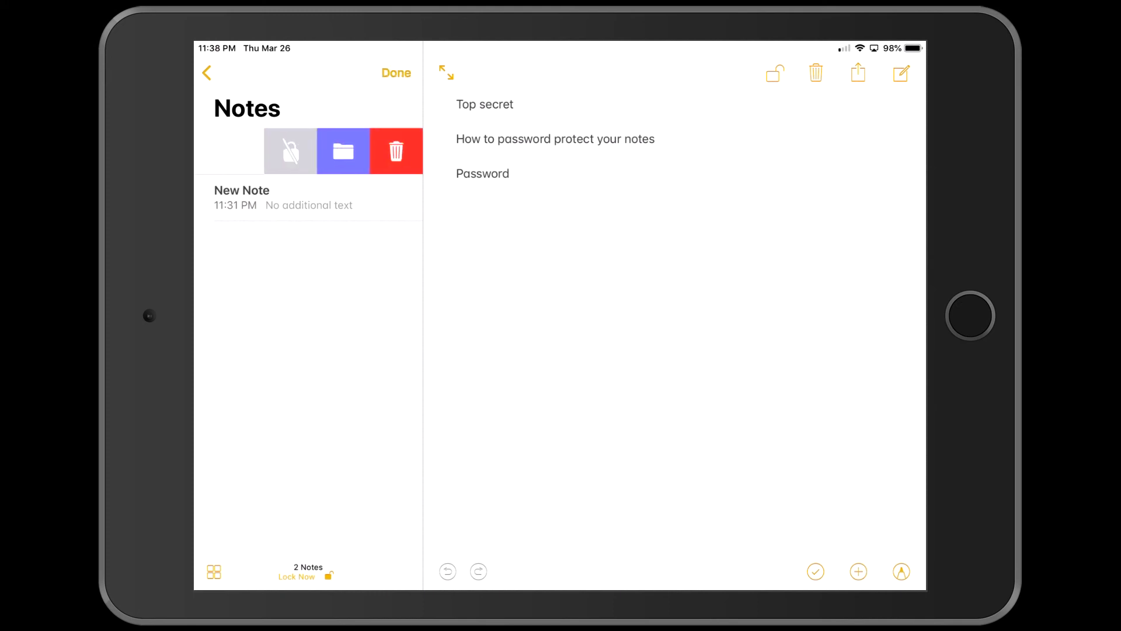
pyautogui.moveTo(262, 152); pyautogui.dragTo(404, 150)
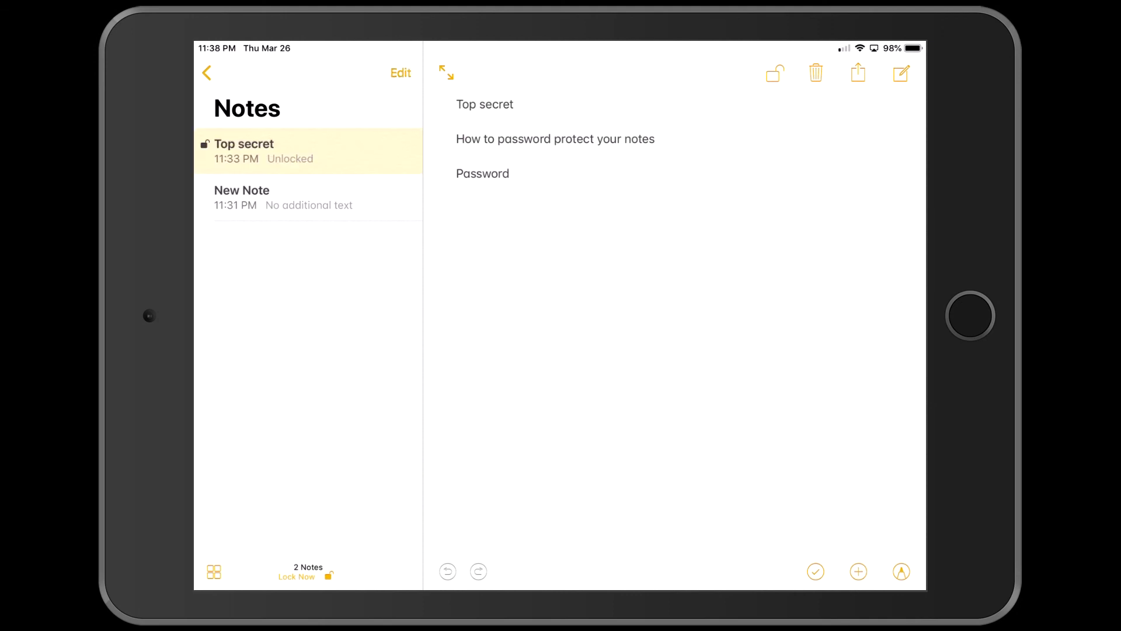